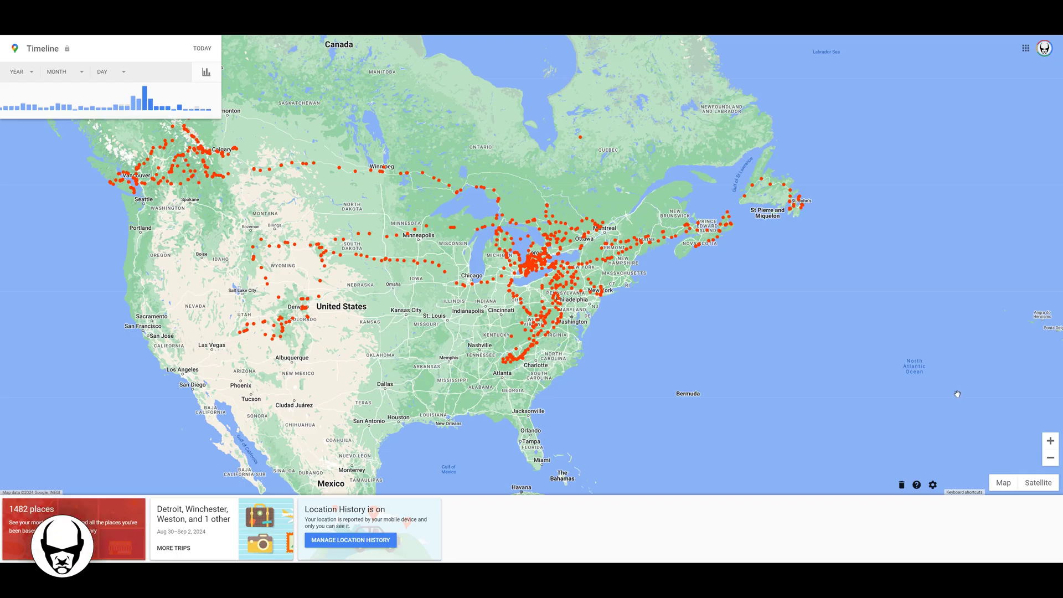
- Export the August 30, 2024 Timeline day's route as a KML file
mouse_move(142, 106)
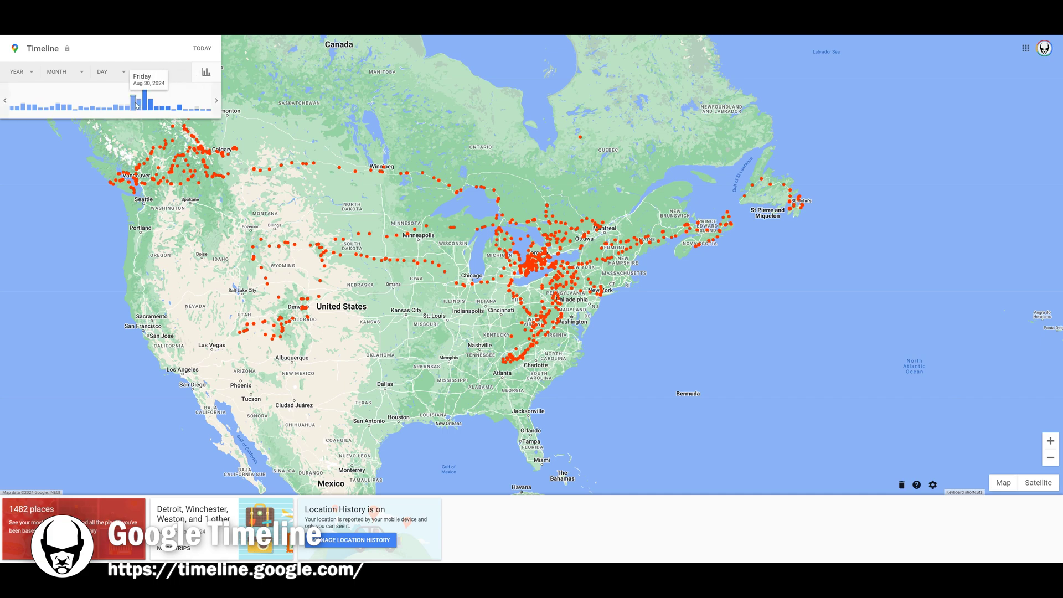
left_click(137, 105)
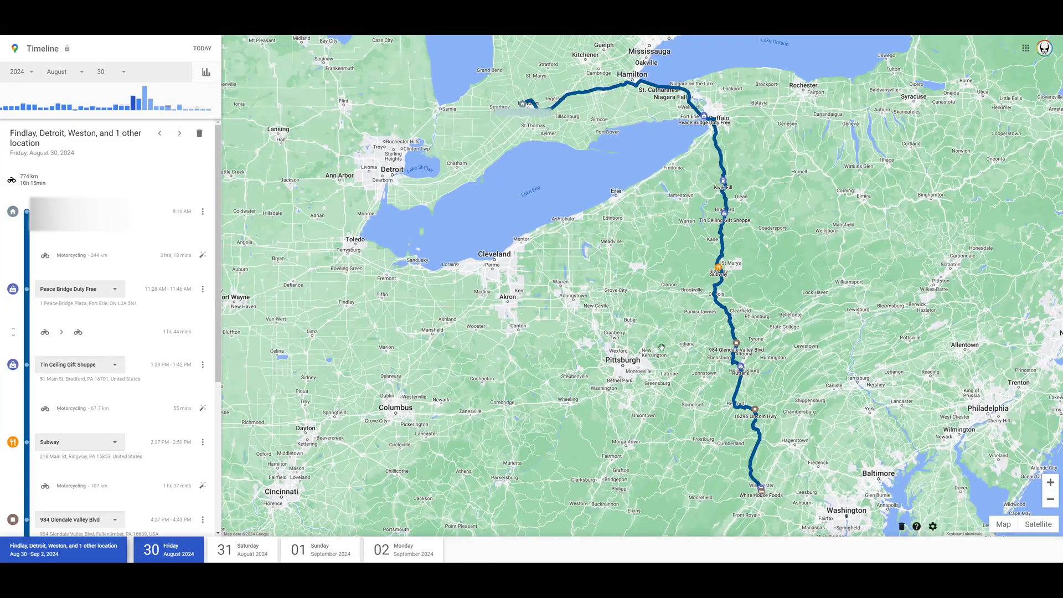
left_click(933, 527)
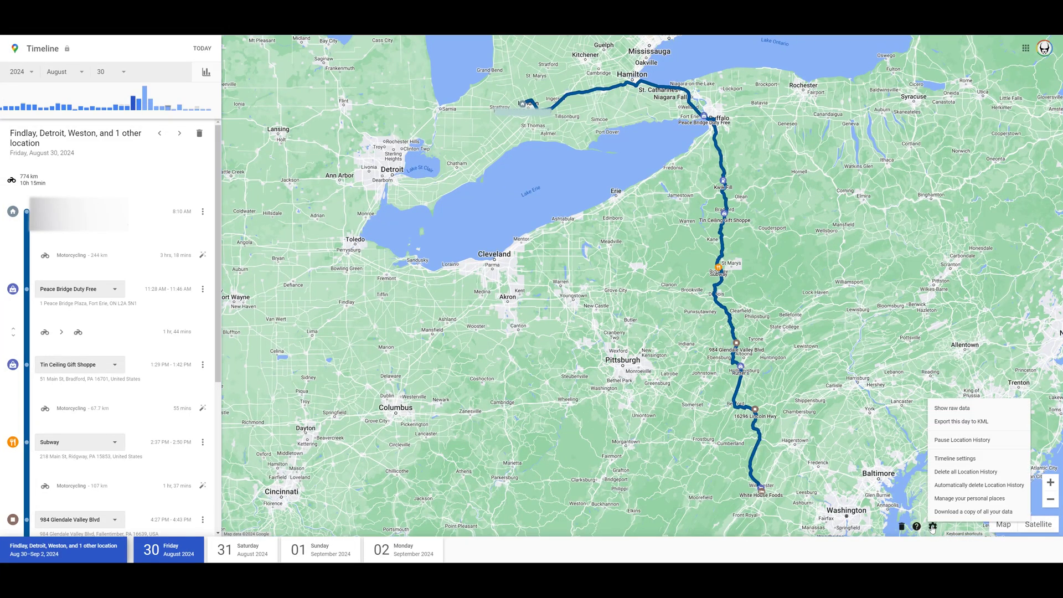
left_click(947, 424)
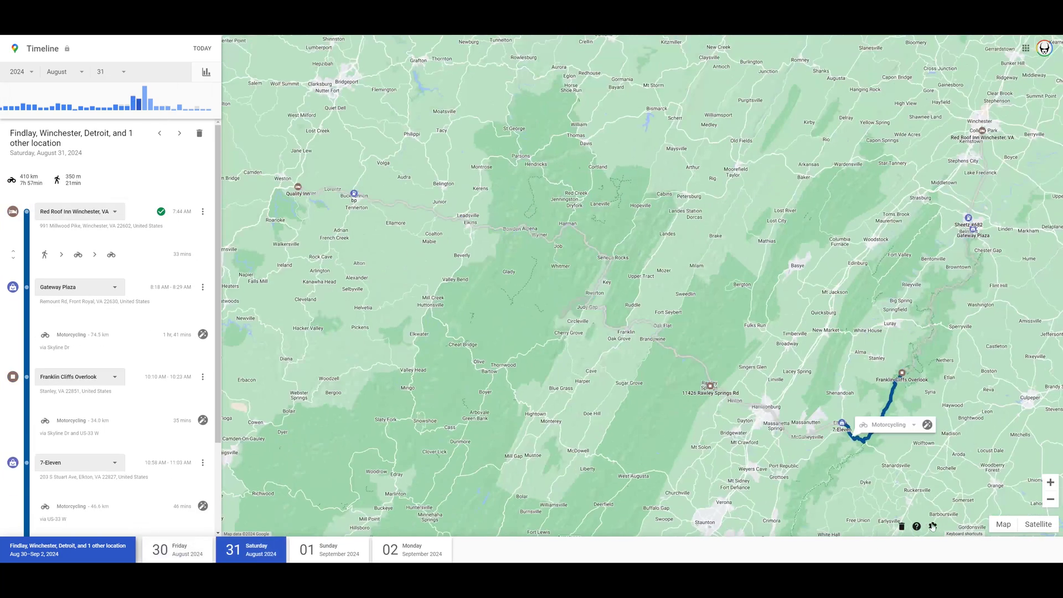
- Step through the following trip days, August 31 to September 2
left_click(180, 133)
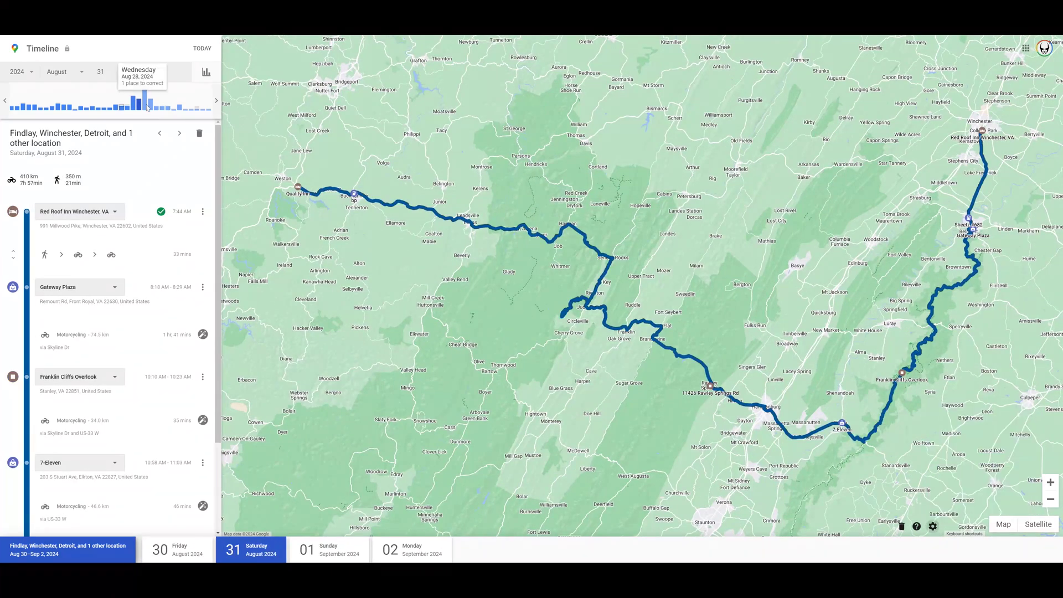
left_click(329, 549)
left_click(413, 549)
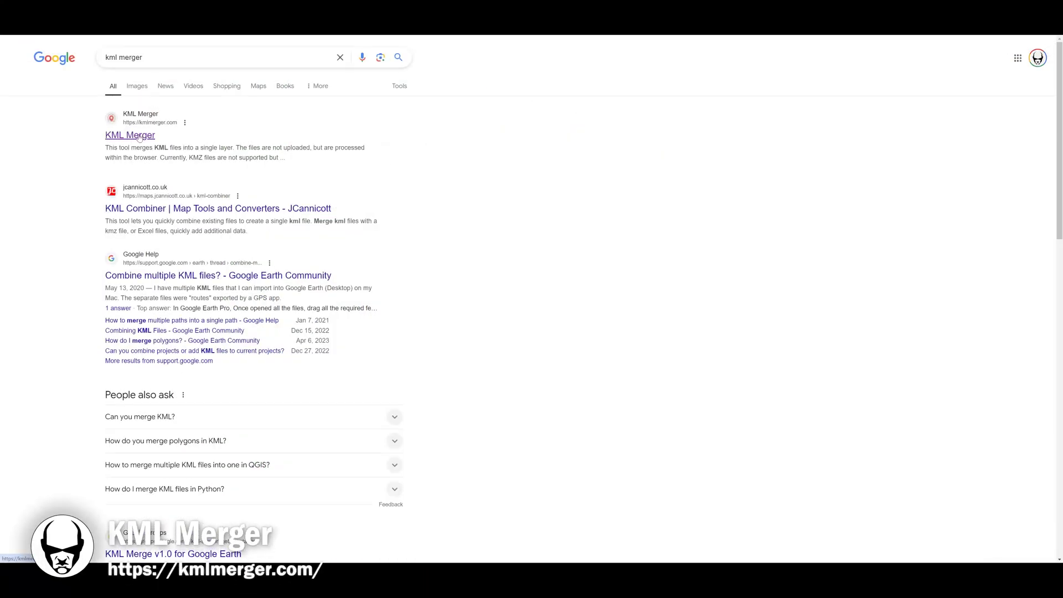
- On kmlmerger.com, load the four history KML files from 2024-08-30 to 2024-09-02
left_click(140, 136)
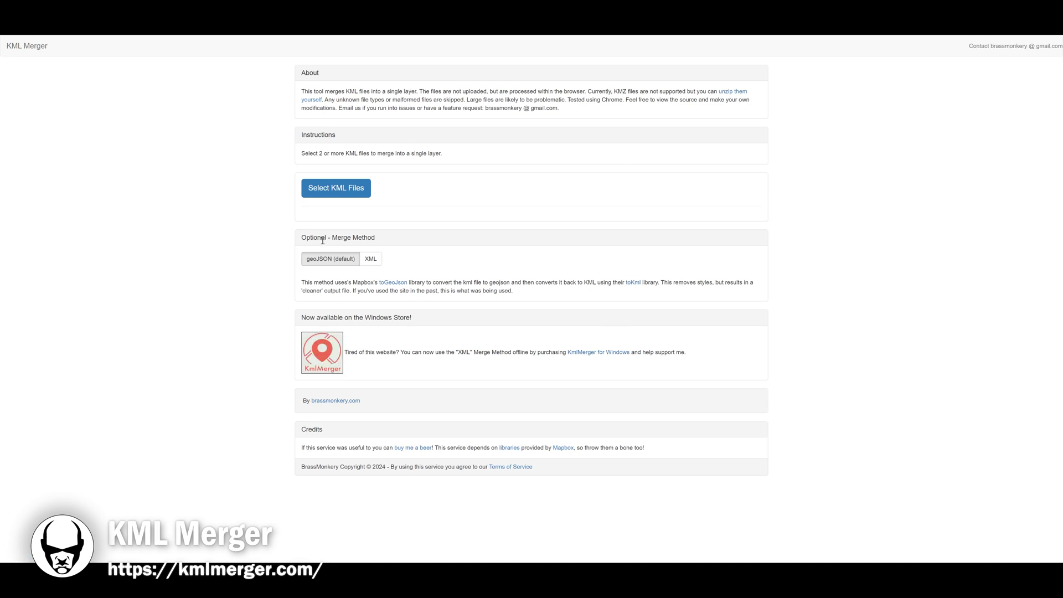
left_click(344, 193)
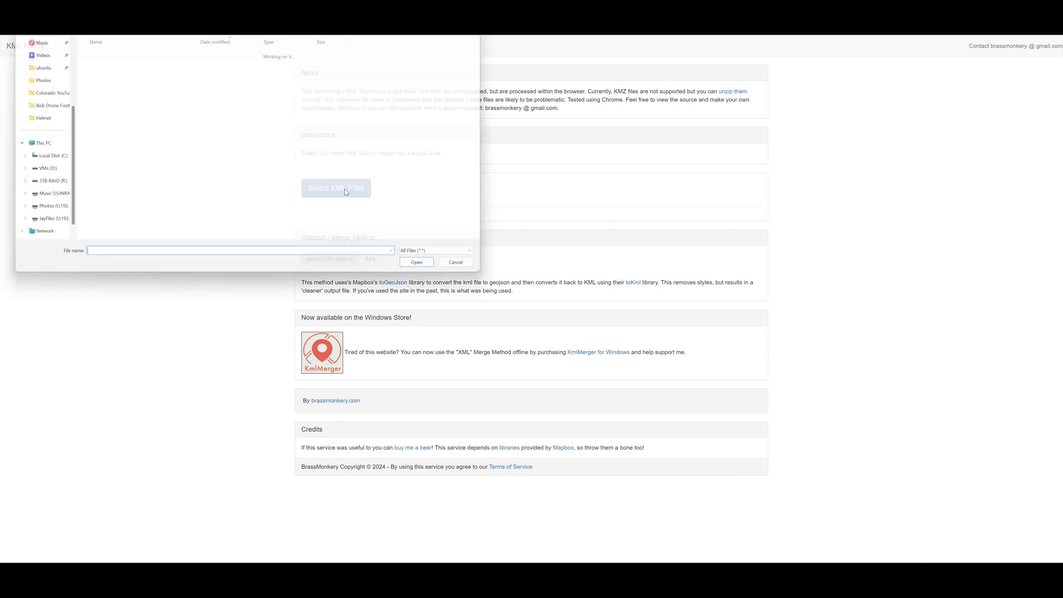
left_click(143, 62)
left_click(137, 97, "shift")
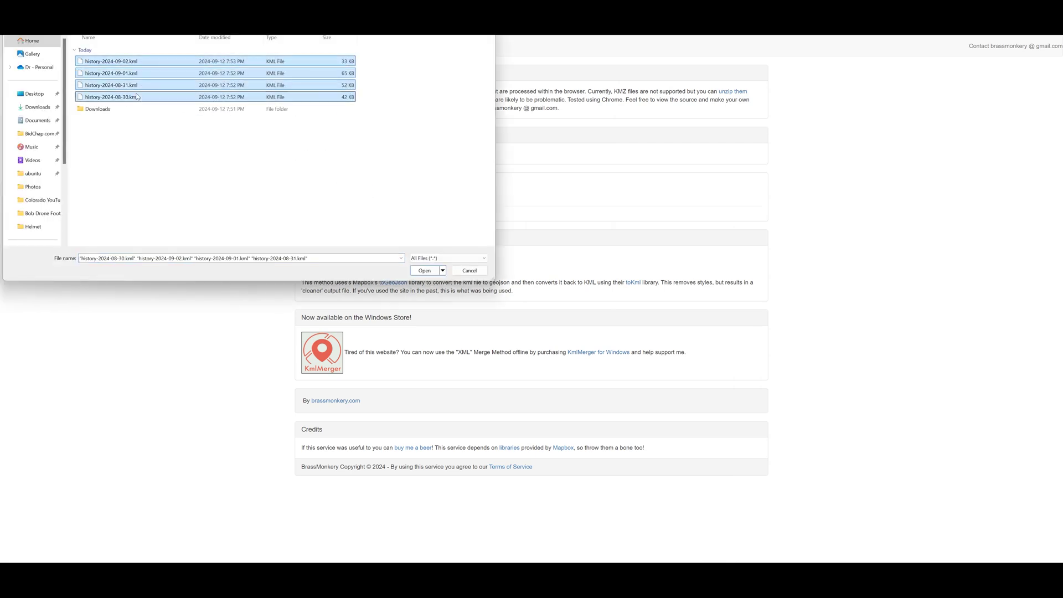
left_click(428, 270)
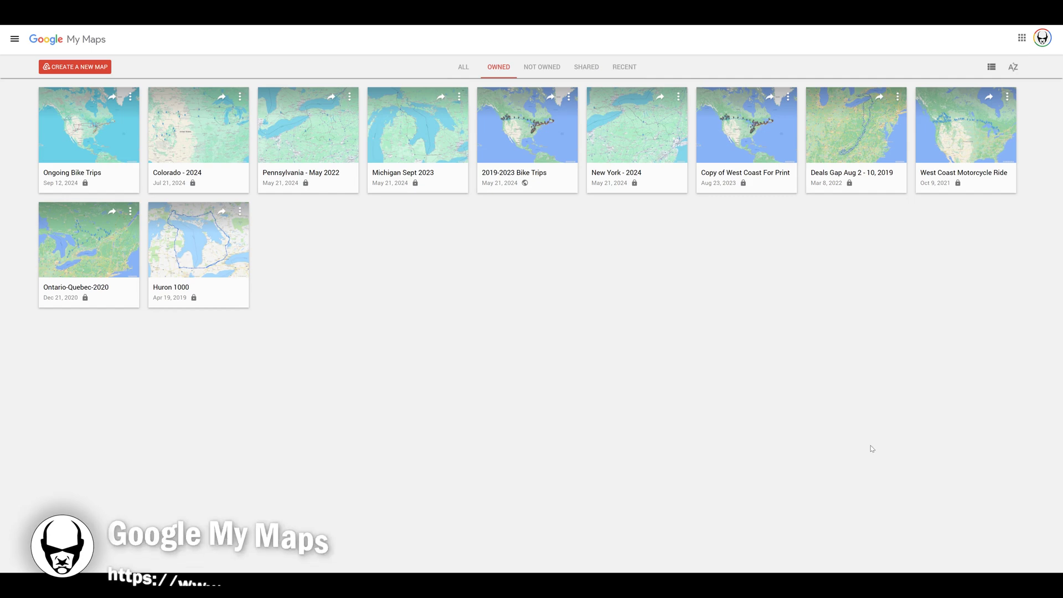
- Create a new map, import mergedKML_1726192761719.kml into its first layer, and add a second layer
left_click(87, 68)
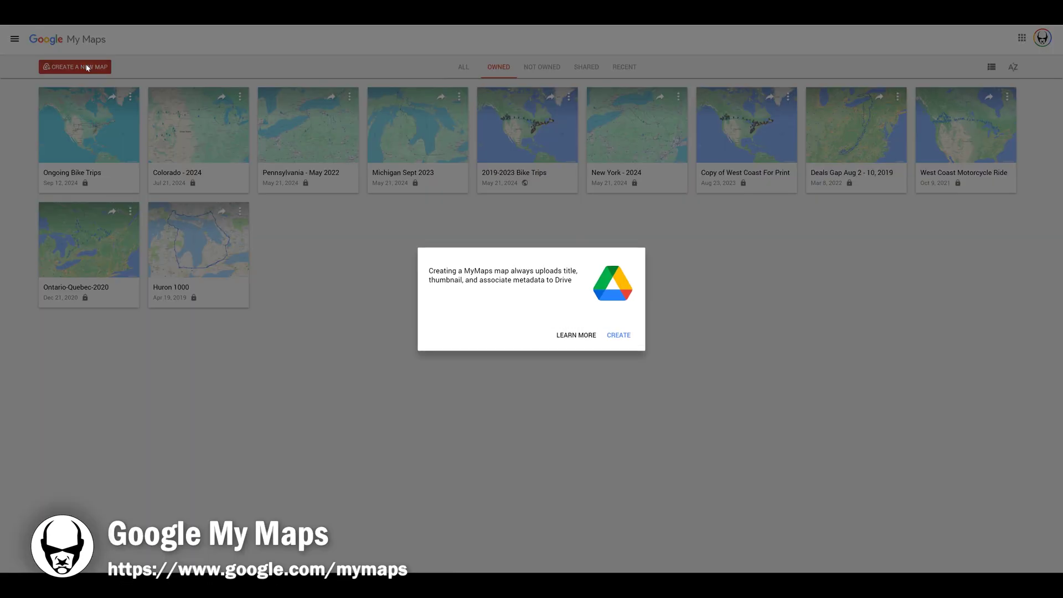
left_click(621, 338)
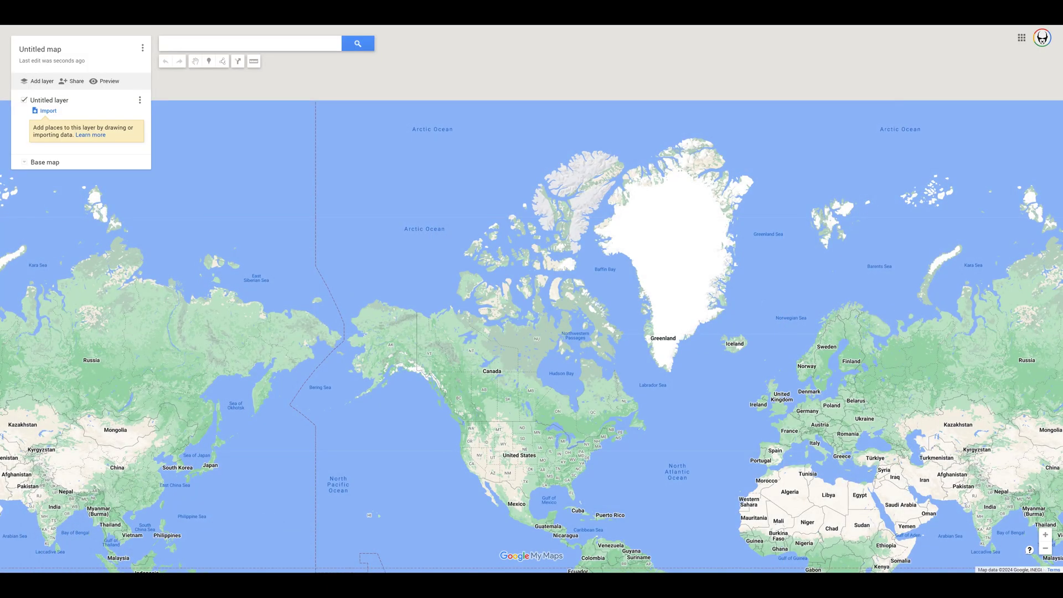
left_click(49, 111)
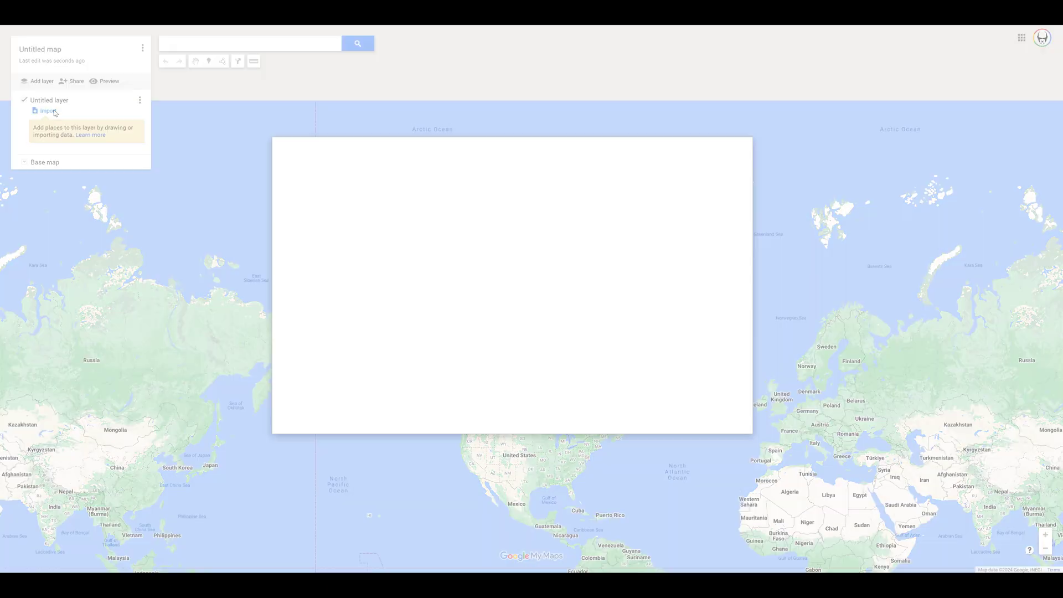
left_click_drag(637, 332, 542, 295)
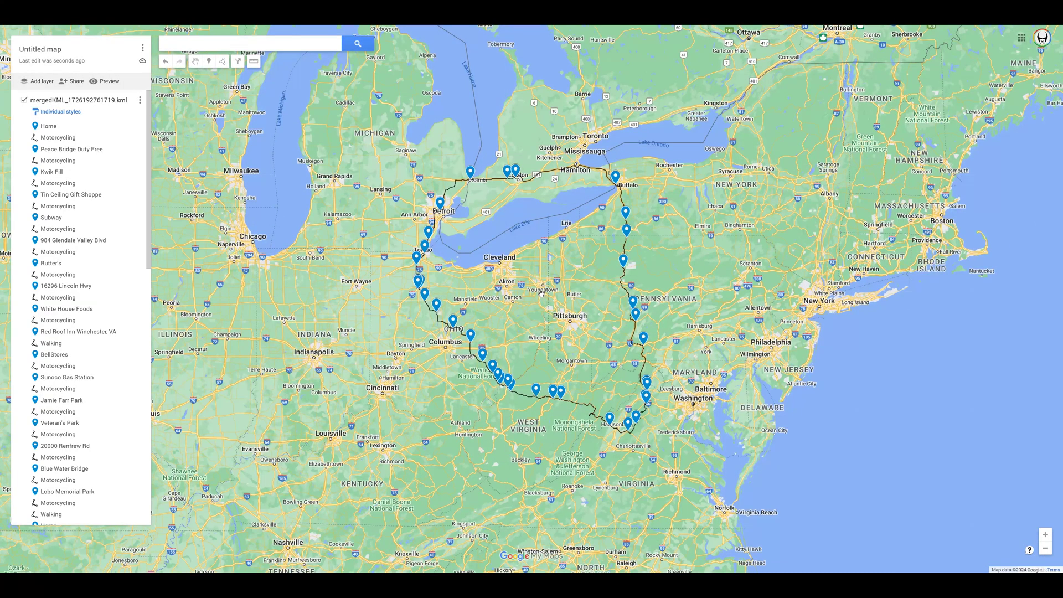
left_click_drag(150, 150, 154, 127)
left_click(41, 82)
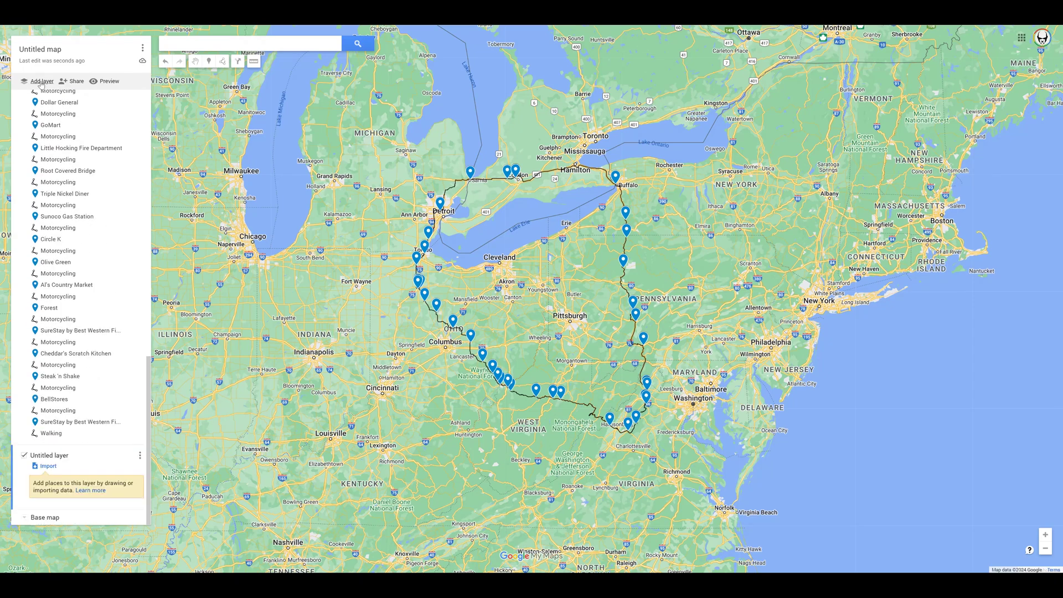
- Rename the new layer to 'Hotels'
left_click(58, 458)
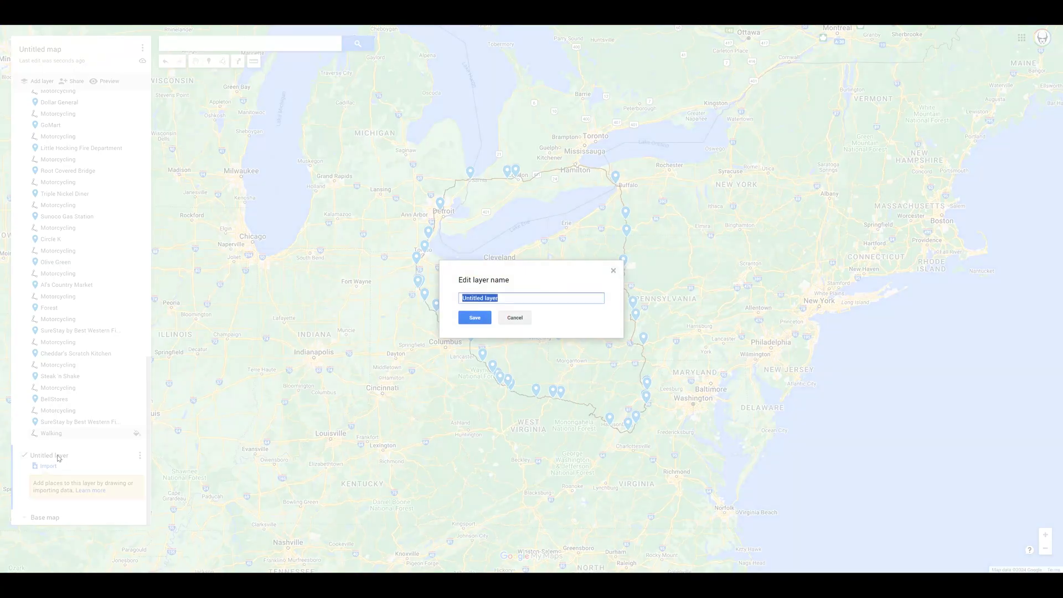
type("Ho")
key("Return")
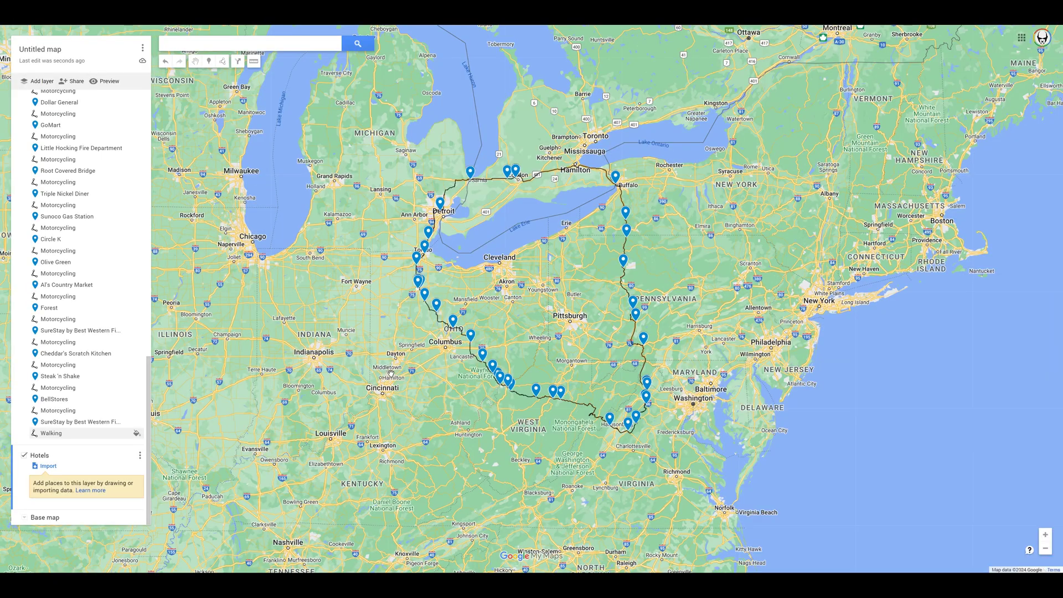
- Move the SureStay by Best Western Findlay and Quality Inn stops into the Hotels layer
left_click(69, 331)
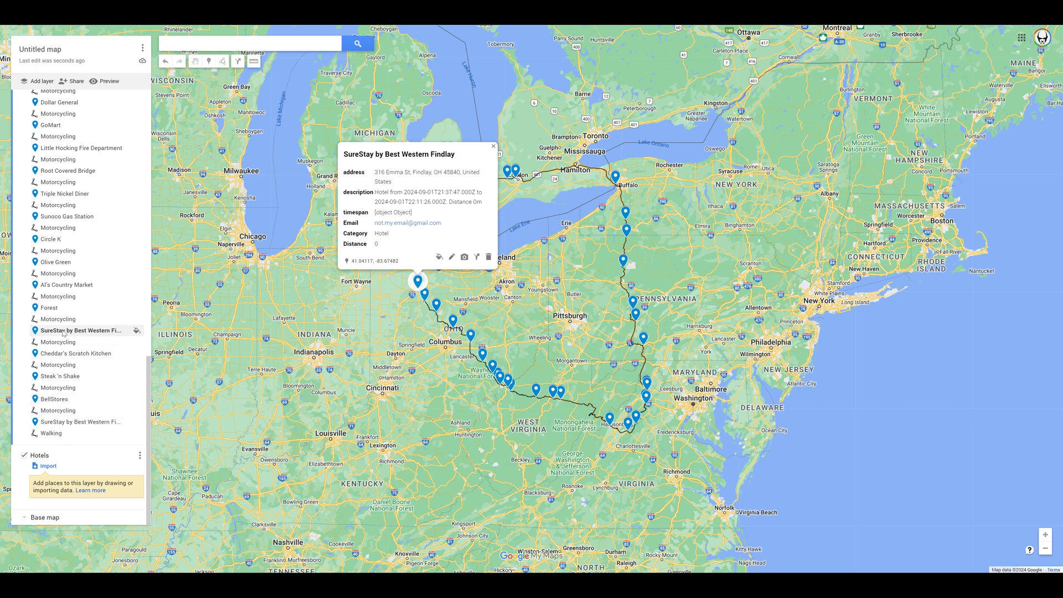
left_click_drag(76, 332, 67, 470)
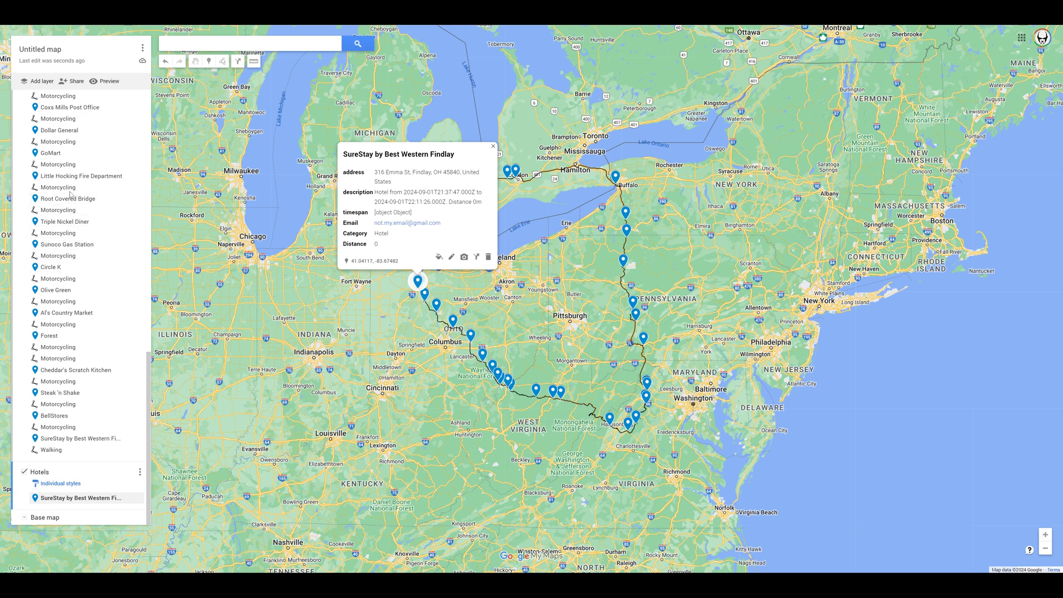
scroll(68, 194, "up", 3)
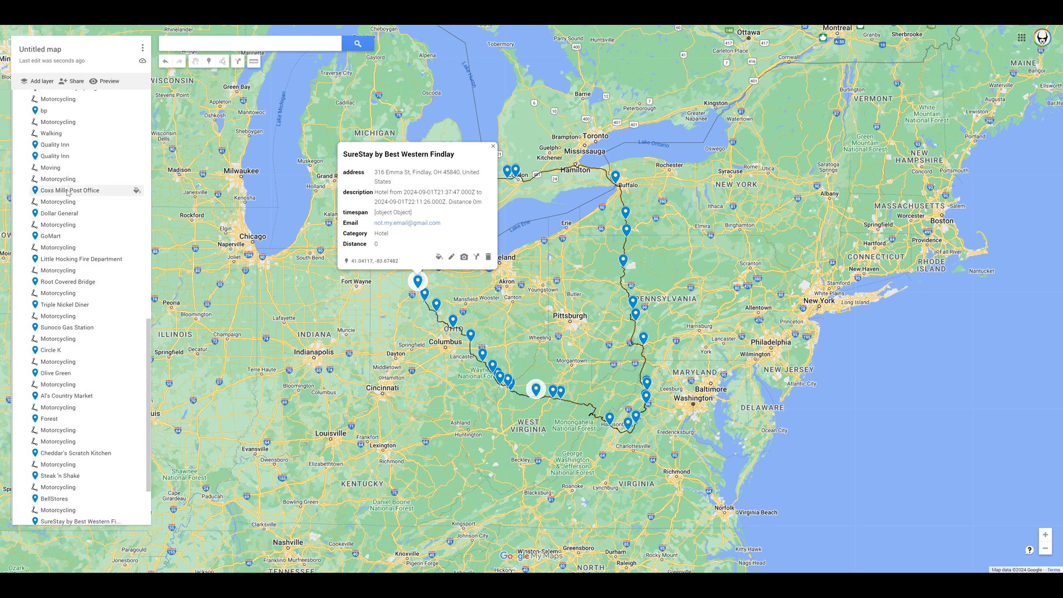
left_click(53, 158)
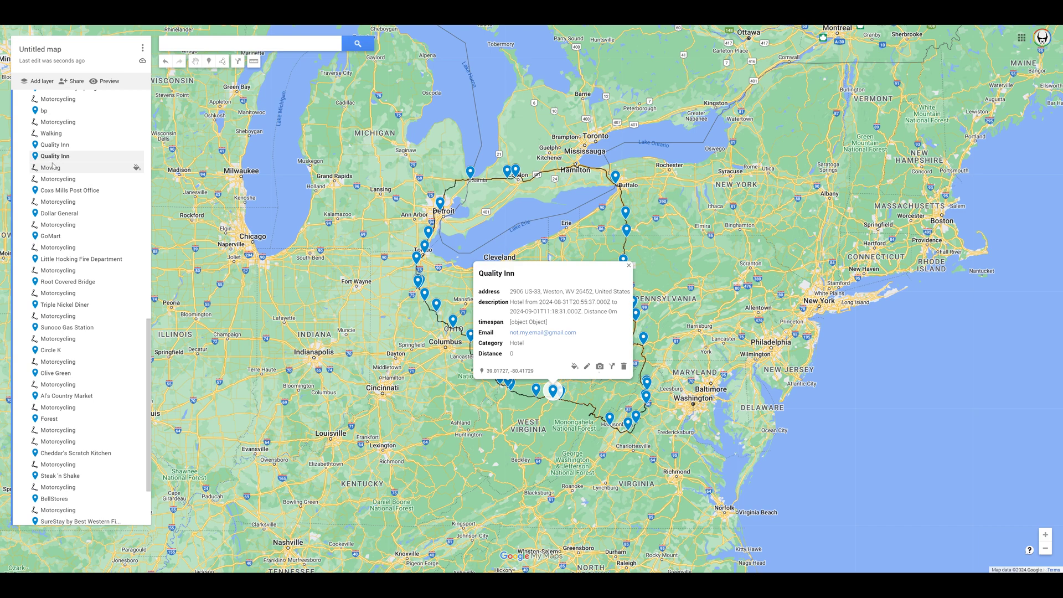
left_click_drag(54, 167, 87, 529)
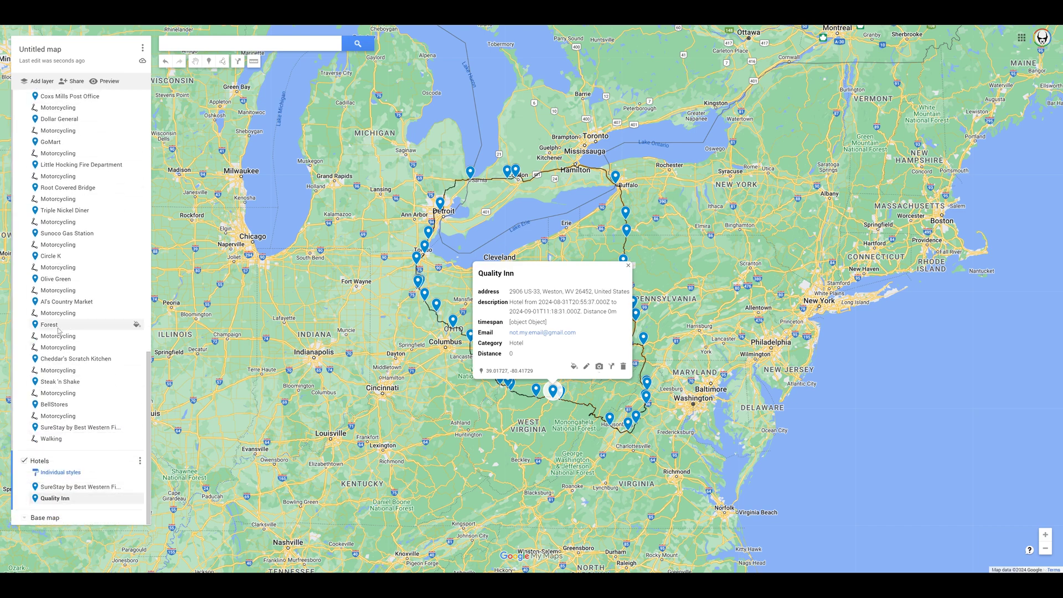
left_click(69, 475)
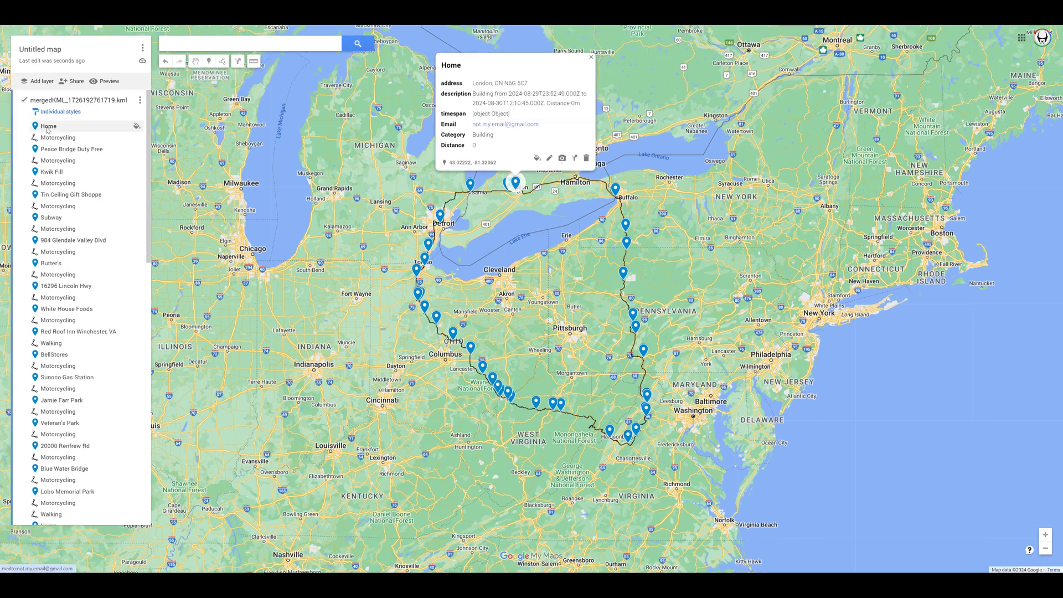
- Delete the Peace Bridge Duty Free, Tin Ceiling Gift Shoppe and Pennsylvania stops from the map
left_click(615, 188)
left_click(686, 166)
left_click(697, 221)
left_click(636, 329)
left_click(703, 304)
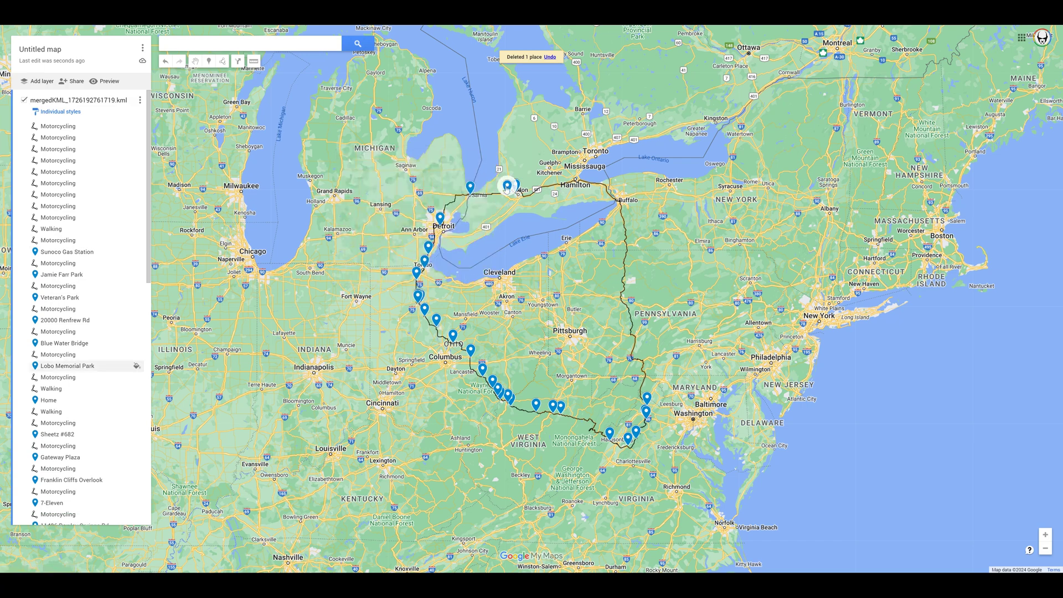
- Delete the Blue Water Bridge, duplicate SureStay and restaurant stops from the route layer
left_click(127, 366)
key("Delete")
left_click(111, 403)
key("Delete")
left_click(100, 366)
key("Delete")
- Delete Al's Country Market, Little Hocking Fire Department, Coxs Mills Post Office, Rawley Springs Rd and remaining stops
key("Delete")
key("Delete")
key("Delete")
key("Delete")
key("Delete")
key("Delete")
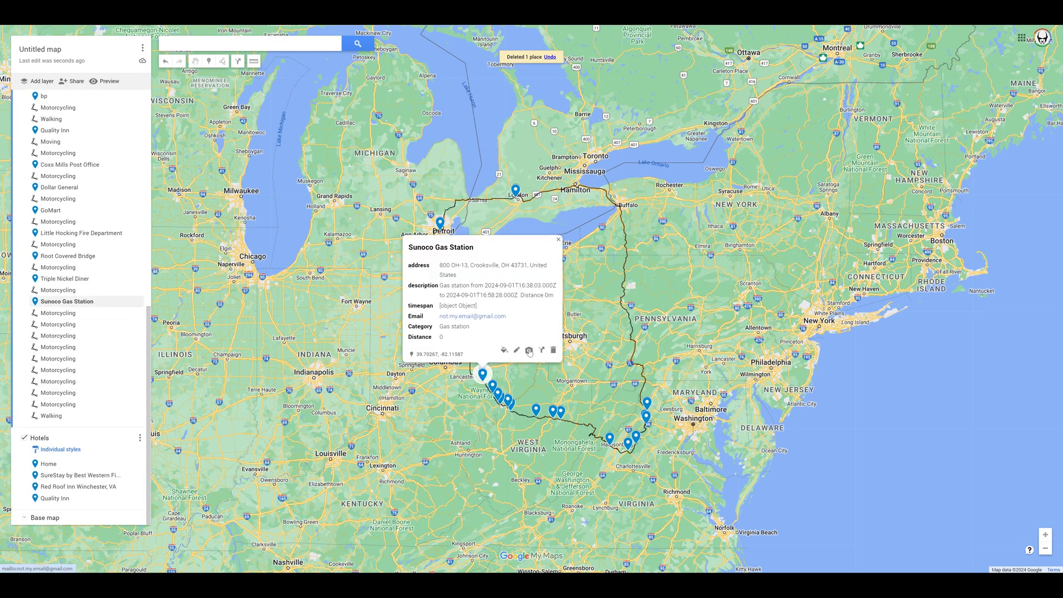
key("Delete")
left_click(64, 233)
key("Delete")
left_click(65, 176)
key("Delete")
key("Delete")
key("Delete")
key("Delete")
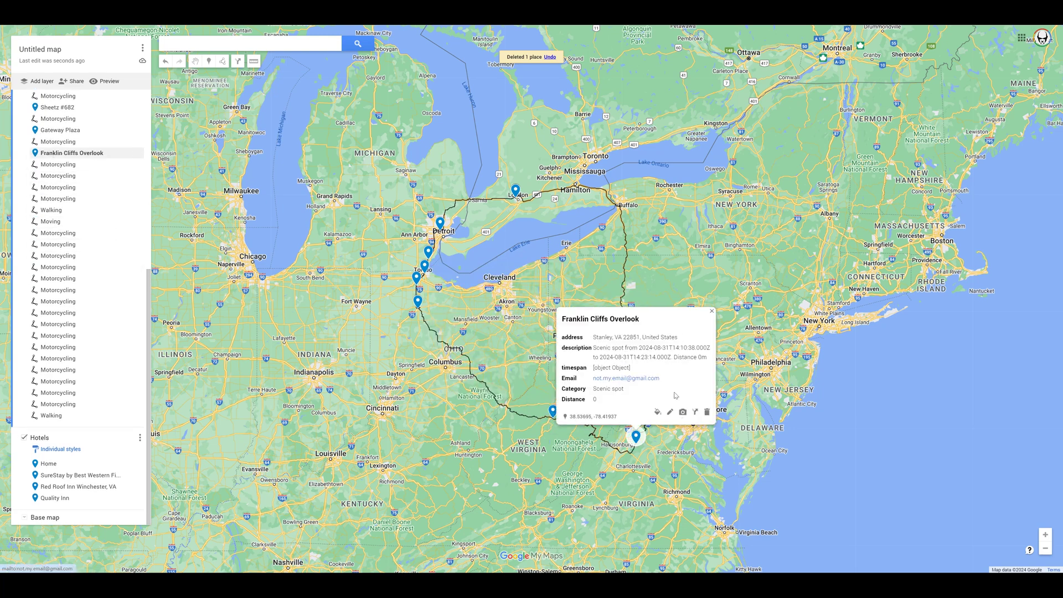
key("Delete")
key("Delete")
key("Delete")
key("Delete")
key("Delete")
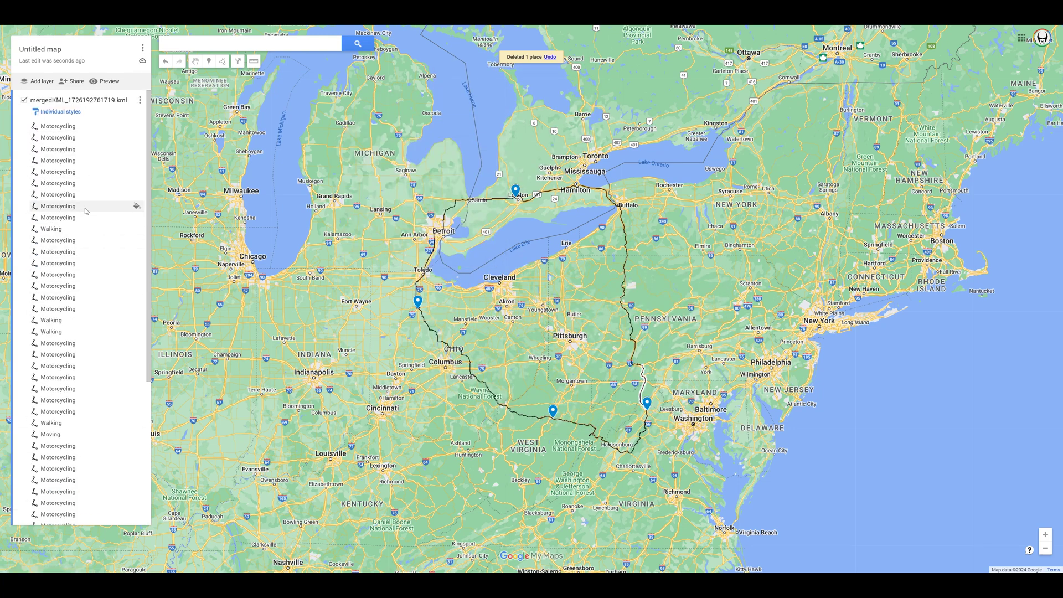
- Switch the merged route layer to Uniform style
left_click(61, 111)
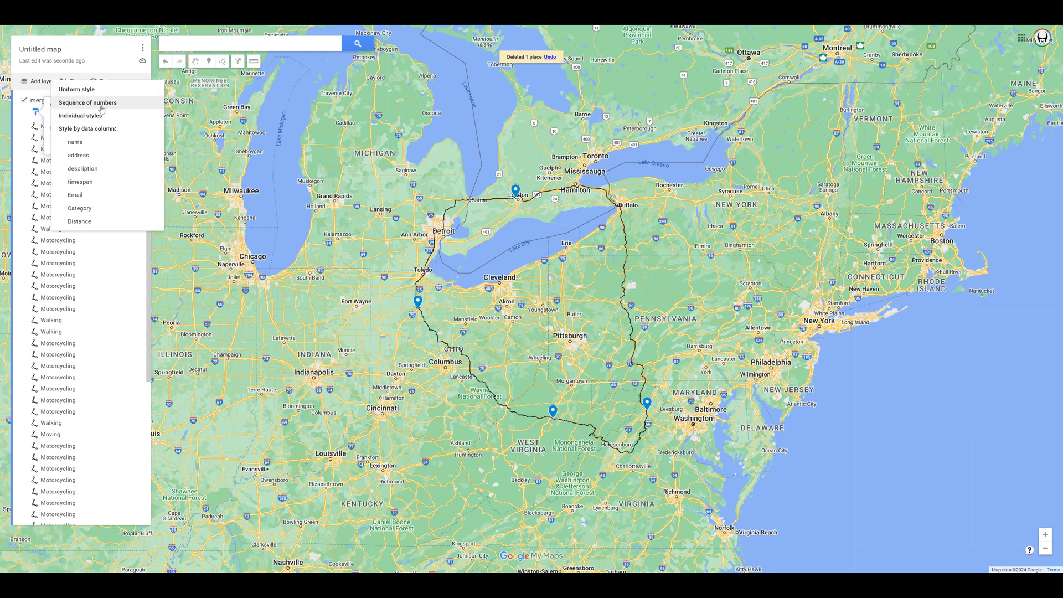
left_click(101, 91)
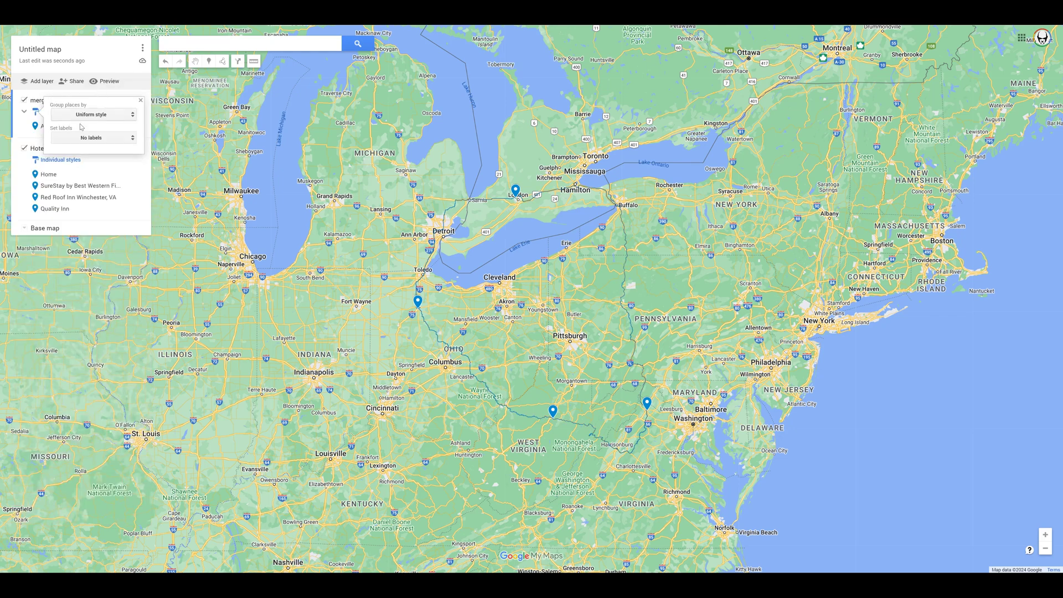
left_click(61, 160)
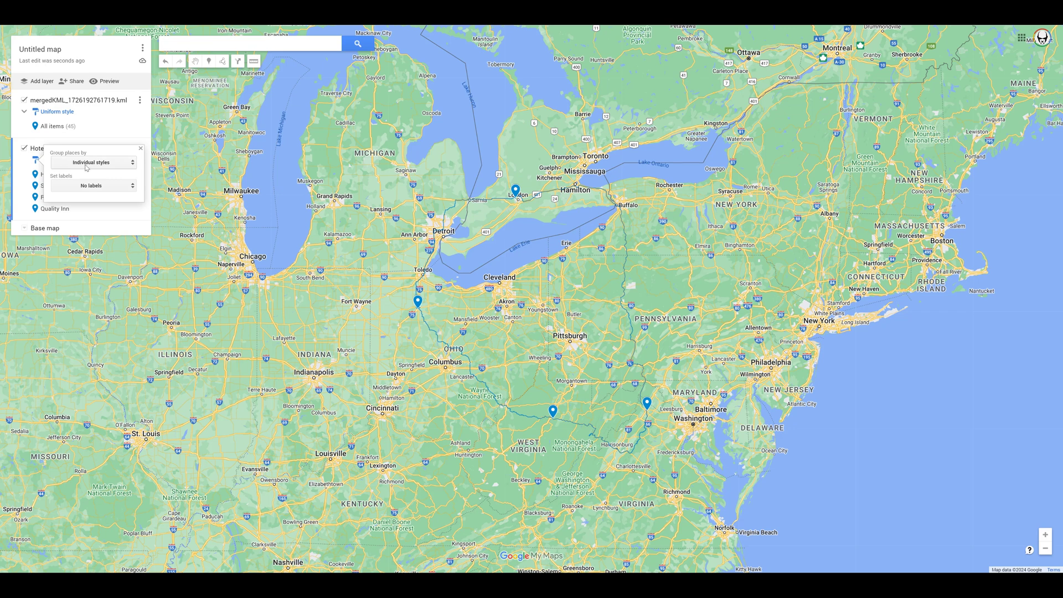
left_click(64, 113)
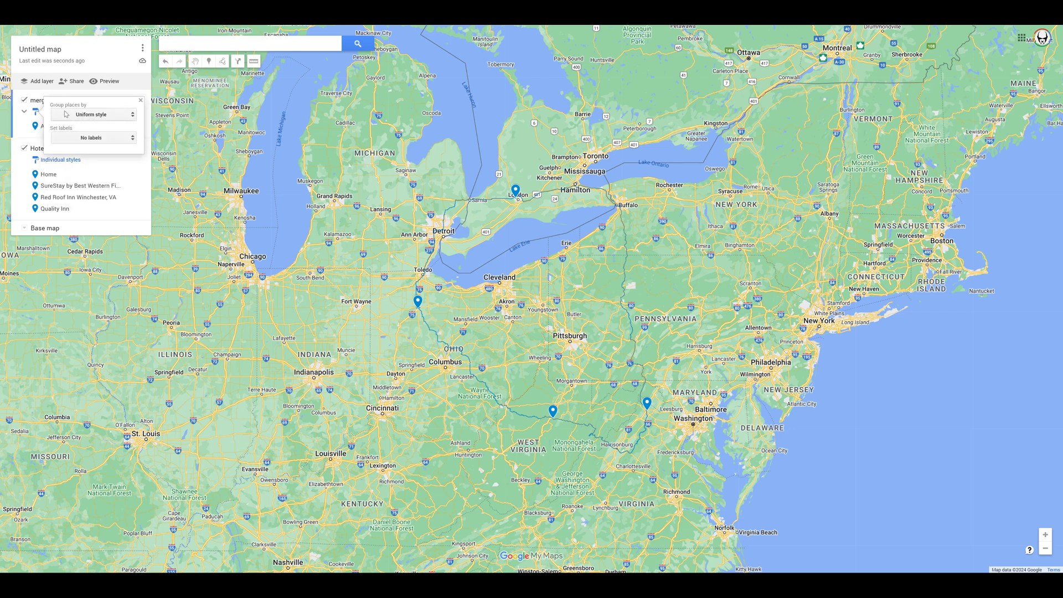
left_click(68, 115)
left_click(87, 116)
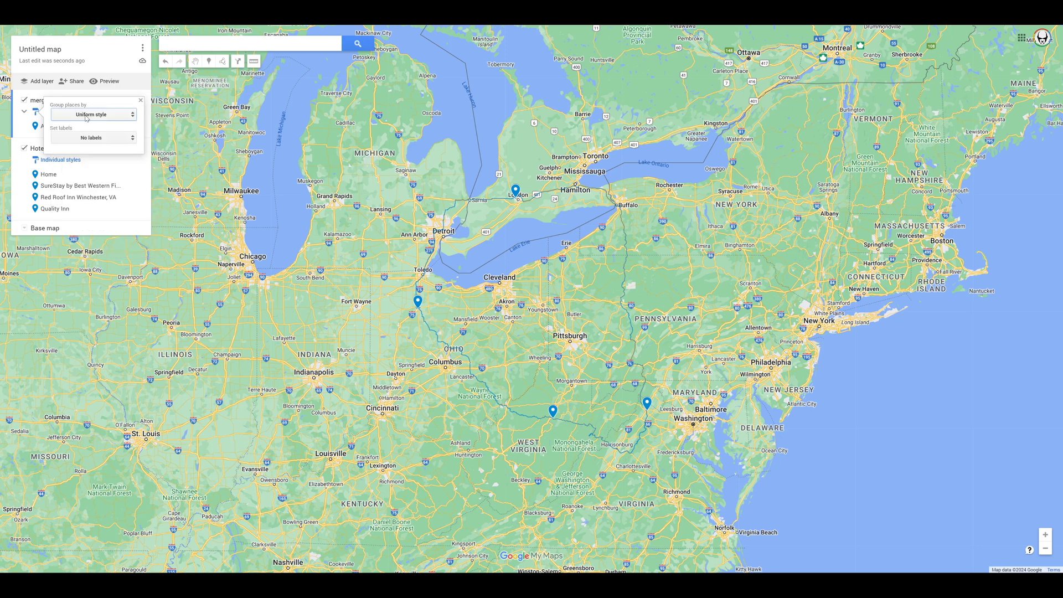
left_click(140, 100)
- Color all route items red and make the line thicker
left_click(138, 126)
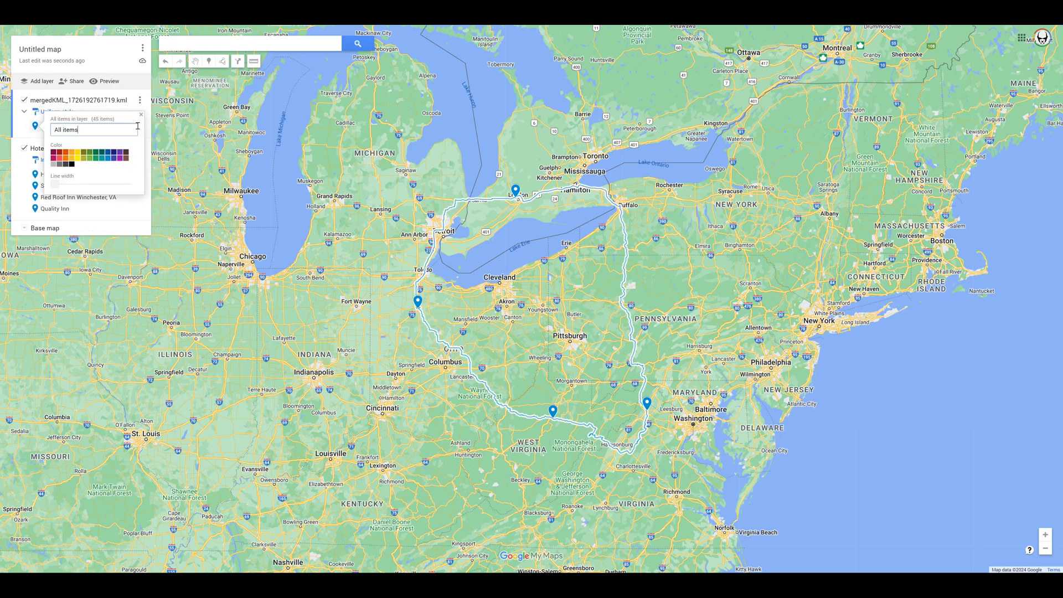
left_click(65, 151)
left_click_drag(57, 188, 63, 189)
left_click(141, 114)
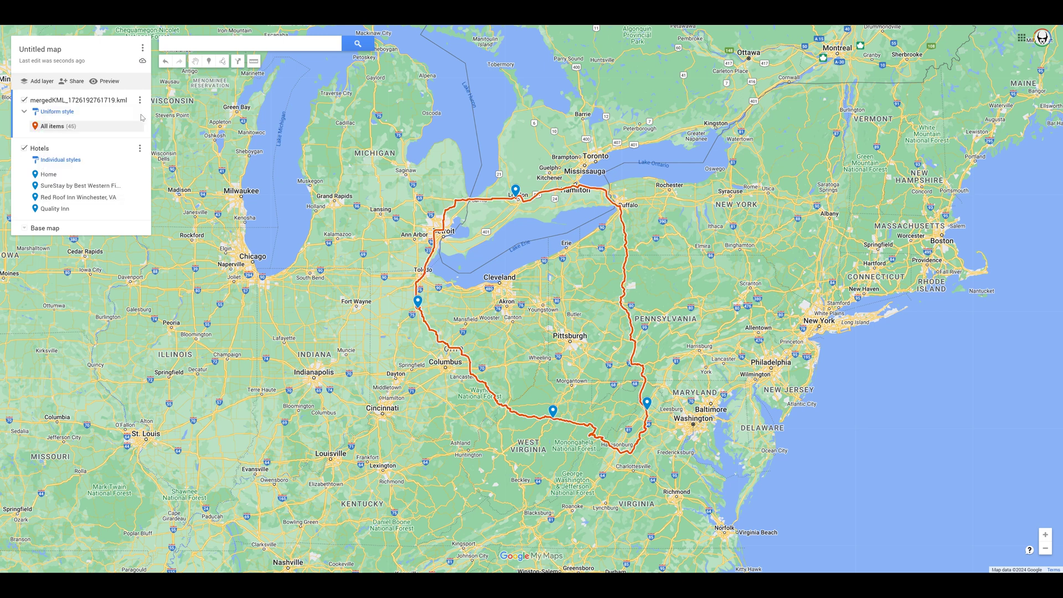
- Switch the Hotels layer to Uniform style
left_click(72, 160)
left_click(89, 162)
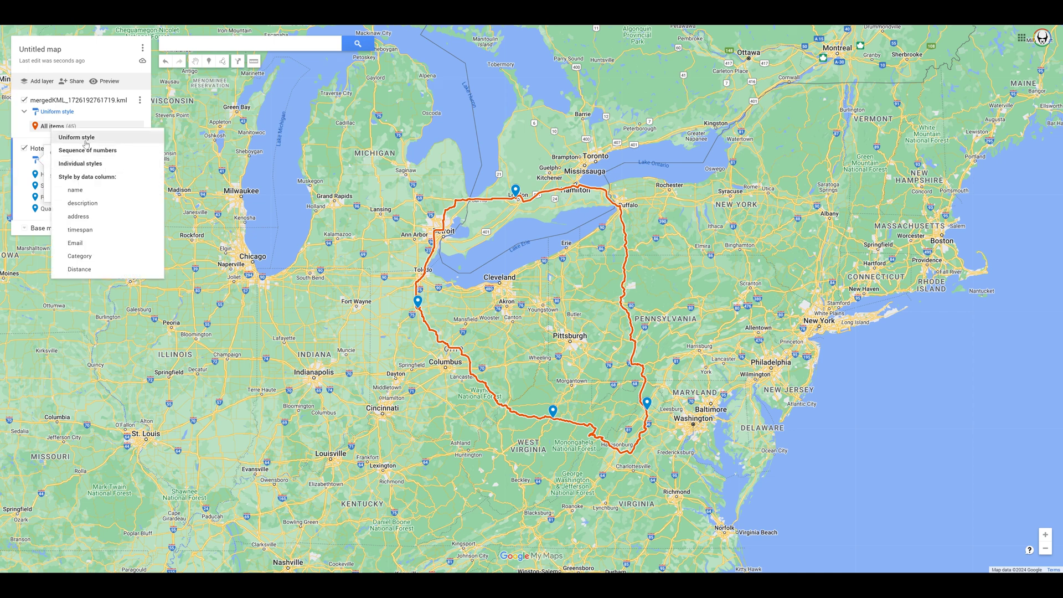
left_click(72, 137)
left_click(36, 161)
left_click(36, 161)
left_click(25, 176)
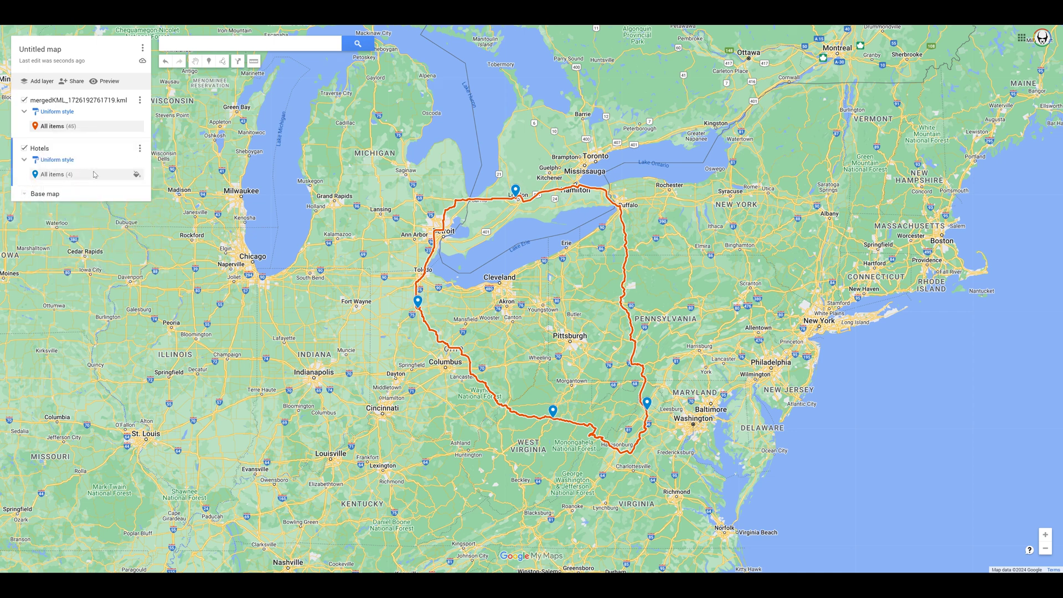
- Make the hotel markers navy, trying a star icon before settling on pins
left_click(138, 175)
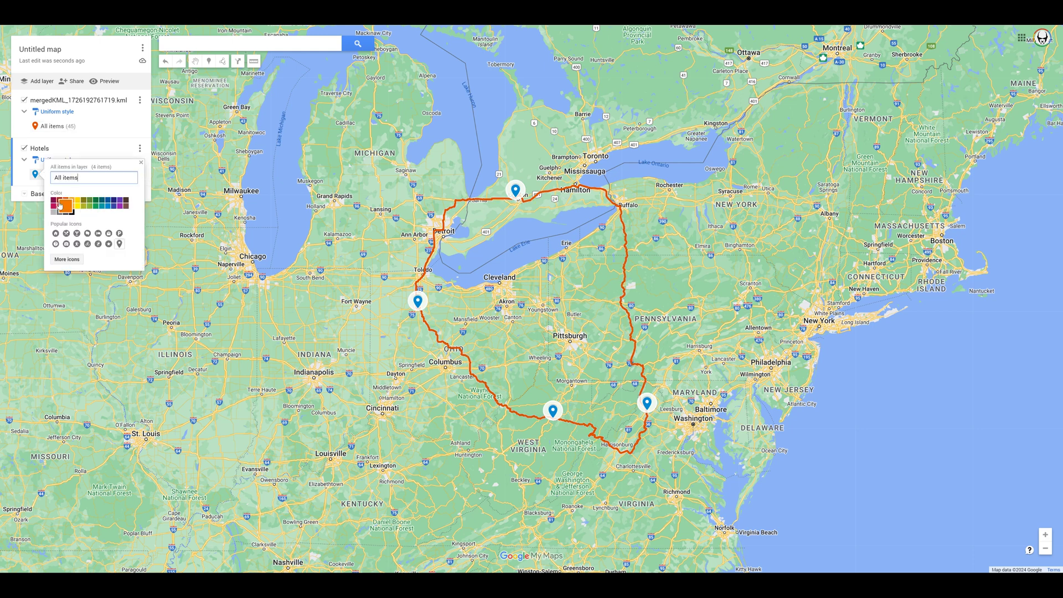
left_click(113, 199)
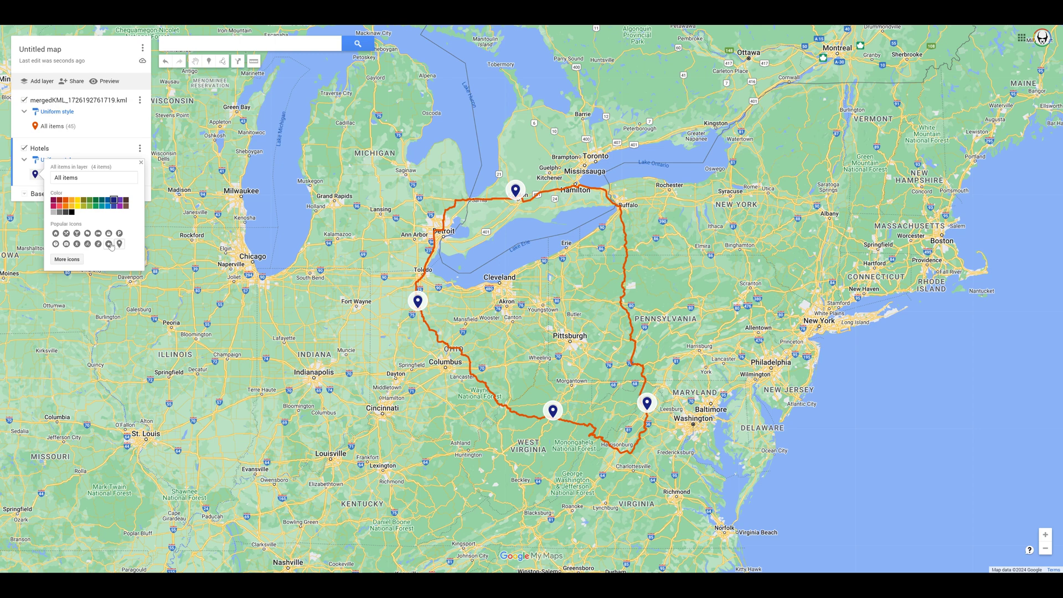
left_click(67, 259)
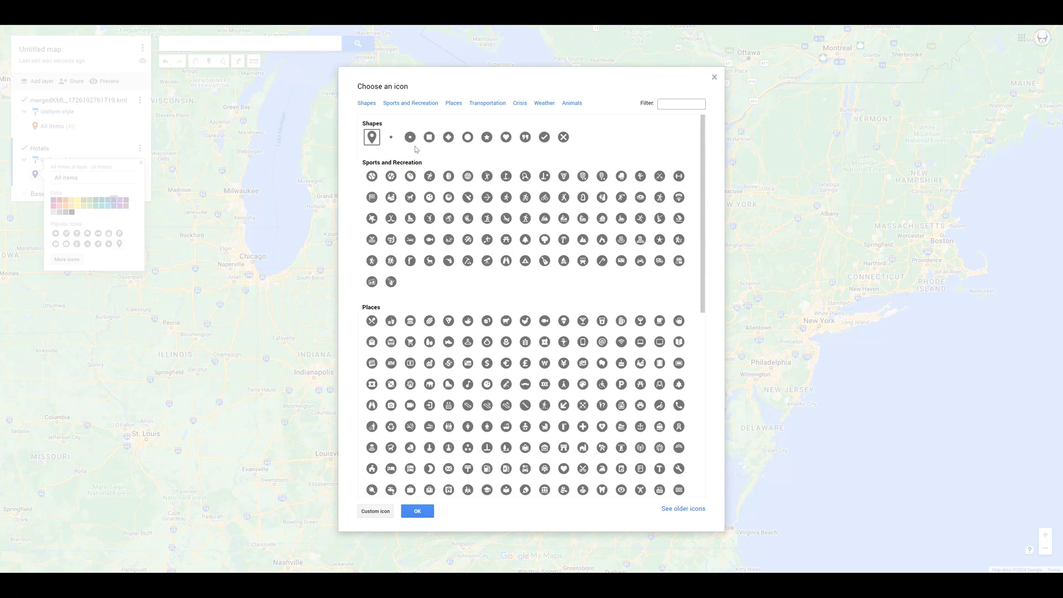
left_click(487, 140)
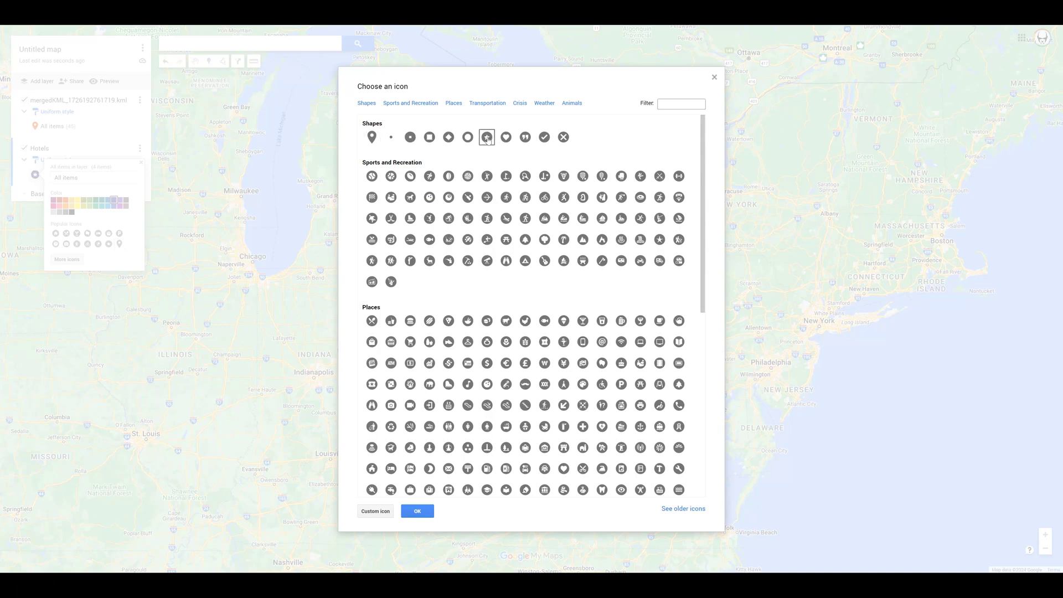
left_click(419, 511)
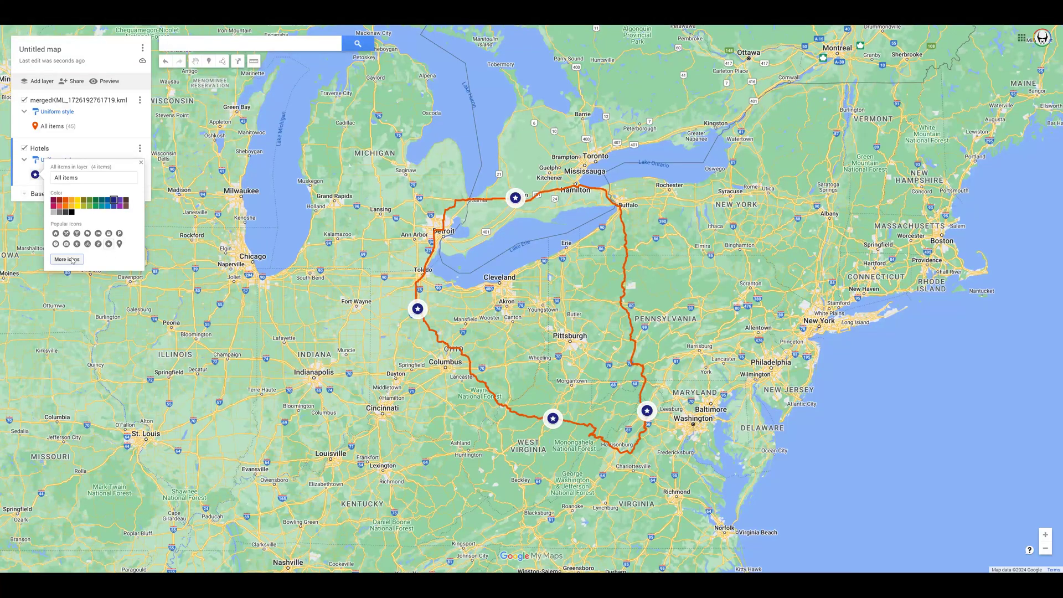
left_click(120, 244)
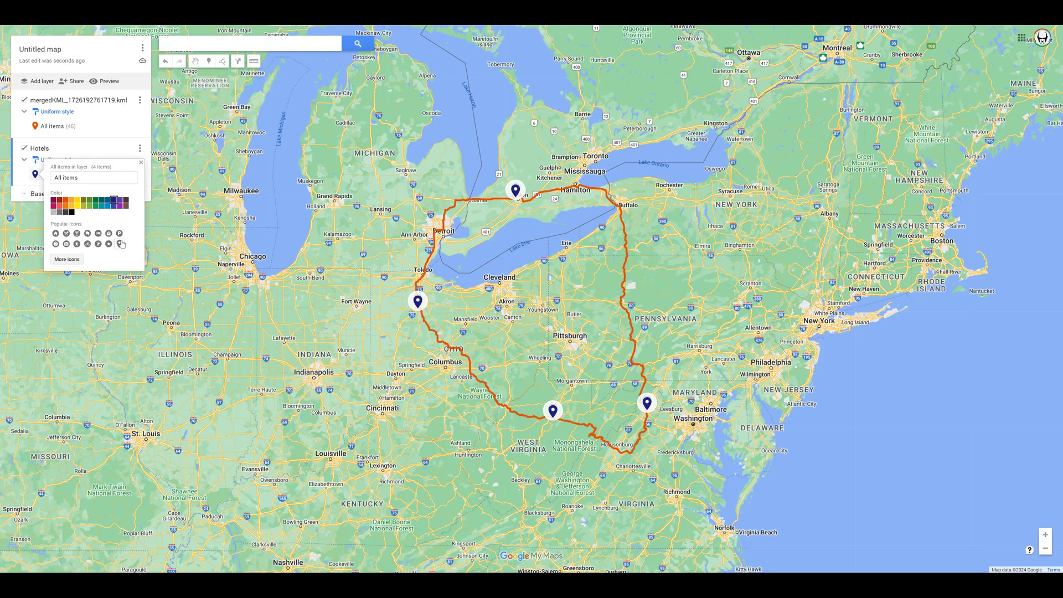
left_click(141, 162)
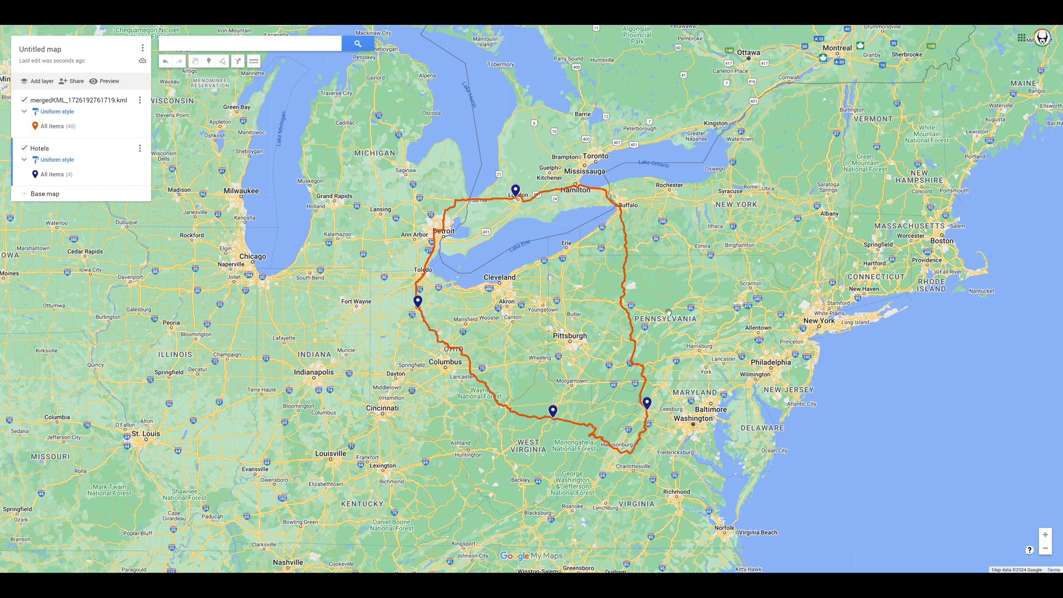
scroll(694, 298, "up", 1)
- Pan the map to centre the red route loop and navy hotel pins
left_click_drag(693, 298, 748, 261)
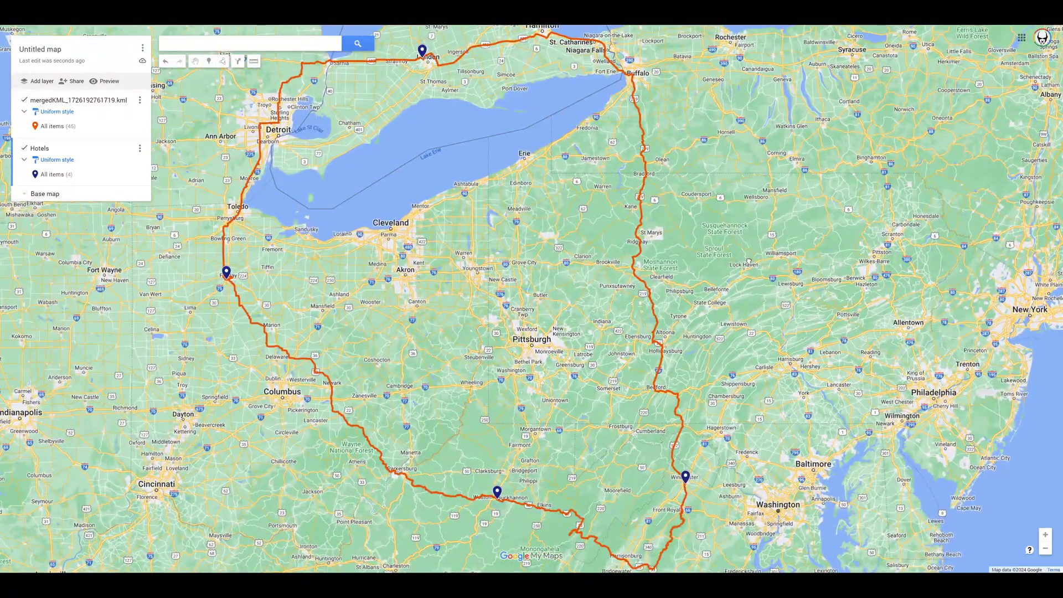